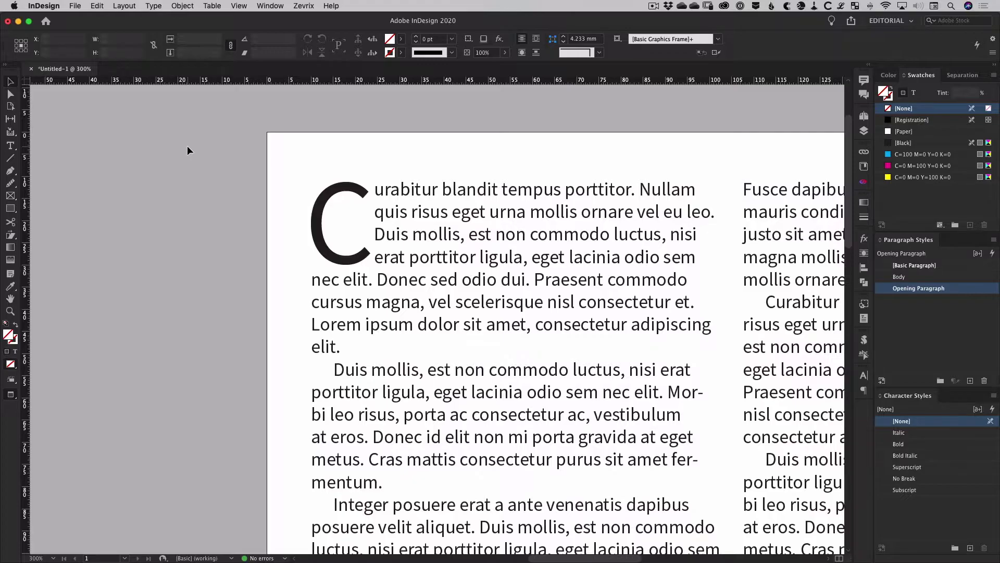
Step: In the Opening Paragraph style's drop cap settings, try 5 lines deep, then return to 4 lines
double_click(965, 289)
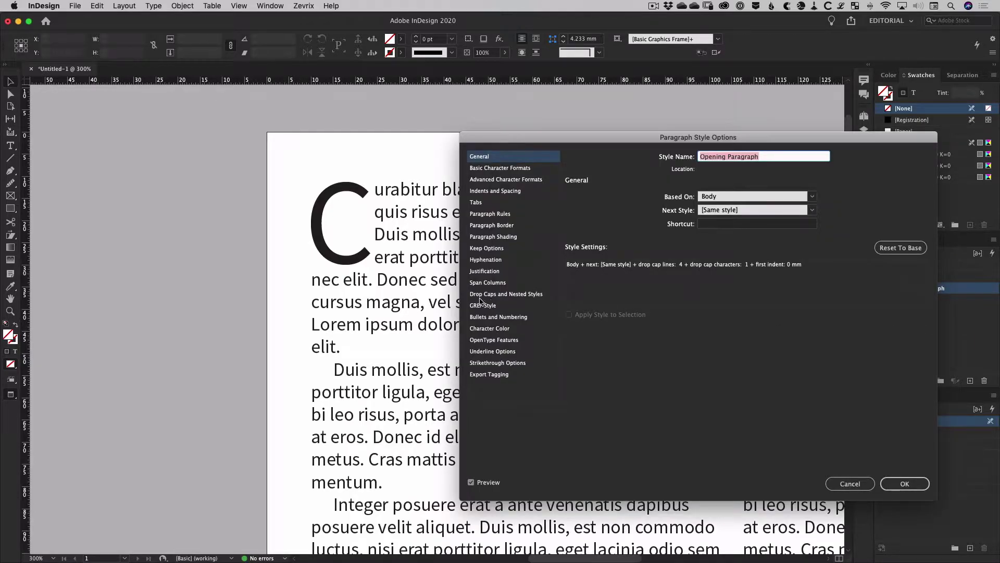
click(518, 295)
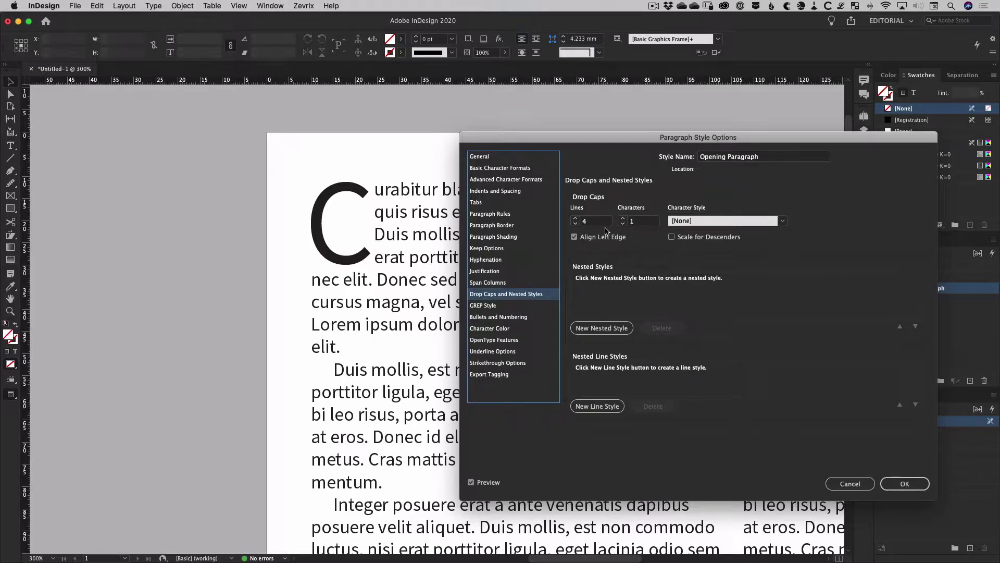
click(575, 219)
click(576, 225)
click(576, 224)
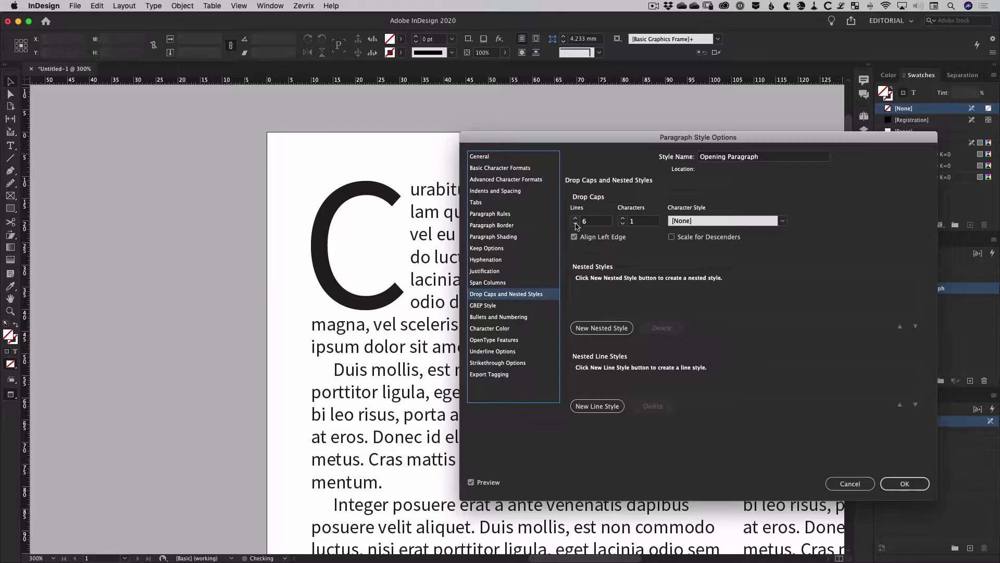
Step: Try drop cap widths of 2 and 3 characters, then return to 1 character
click(623, 219)
click(624, 218)
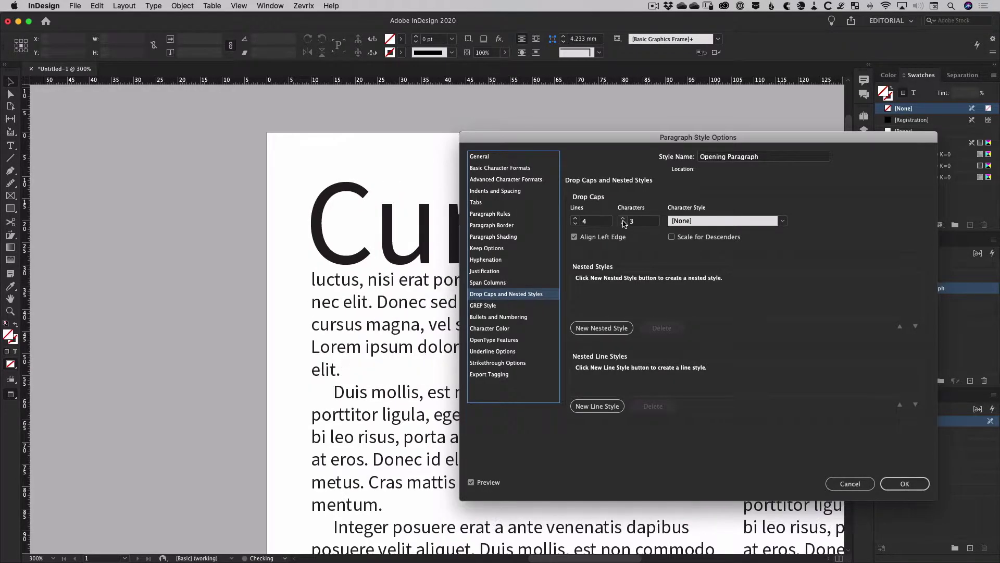
drag(626, 140, 689, 135)
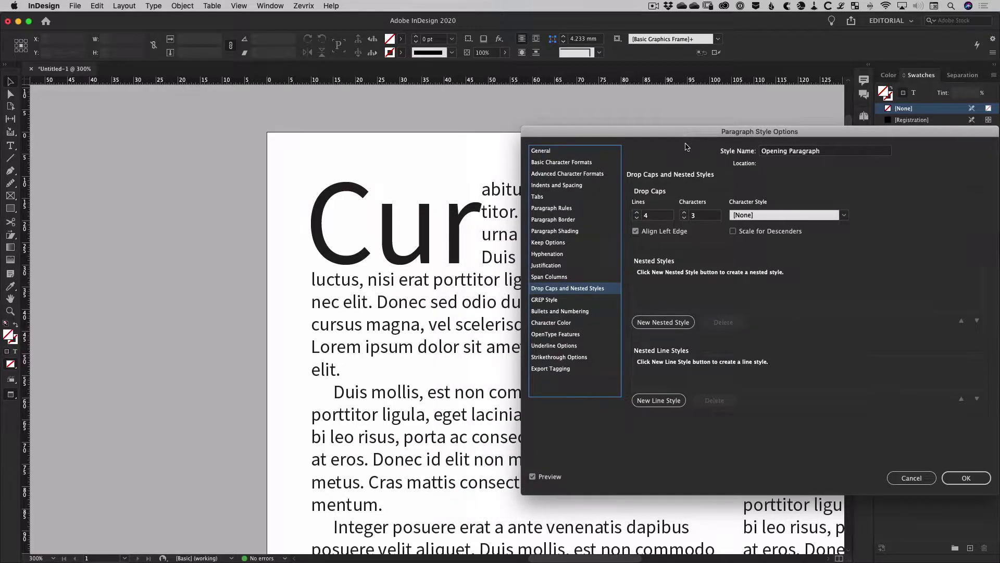
click(685, 218)
click(685, 218)
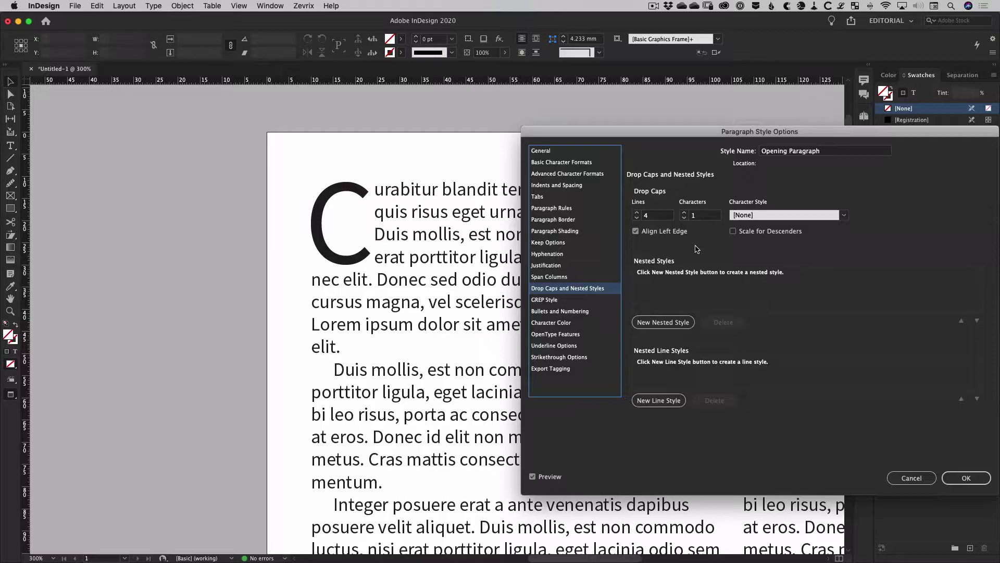
drag(758, 133, 630, 122)
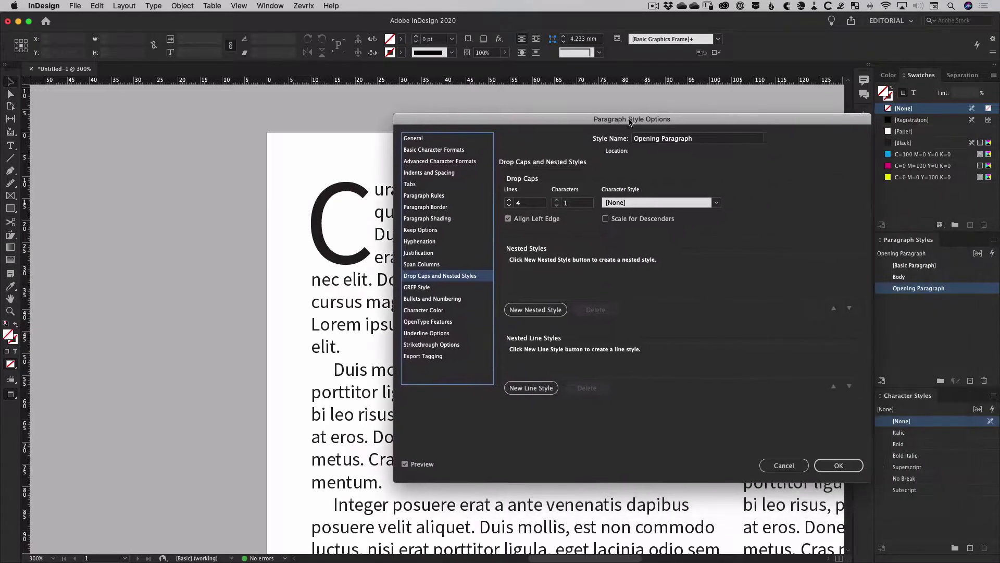
Step: Discard the drop cap experiments and add a closing quote ” after 'porttitor.'
click(795, 464)
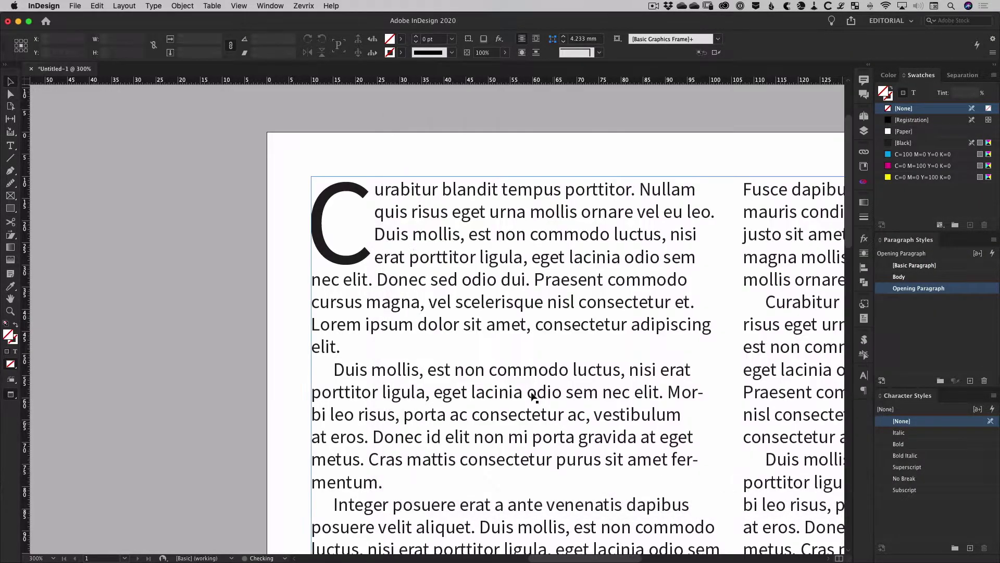
double_click(397, 212)
click(314, 200)
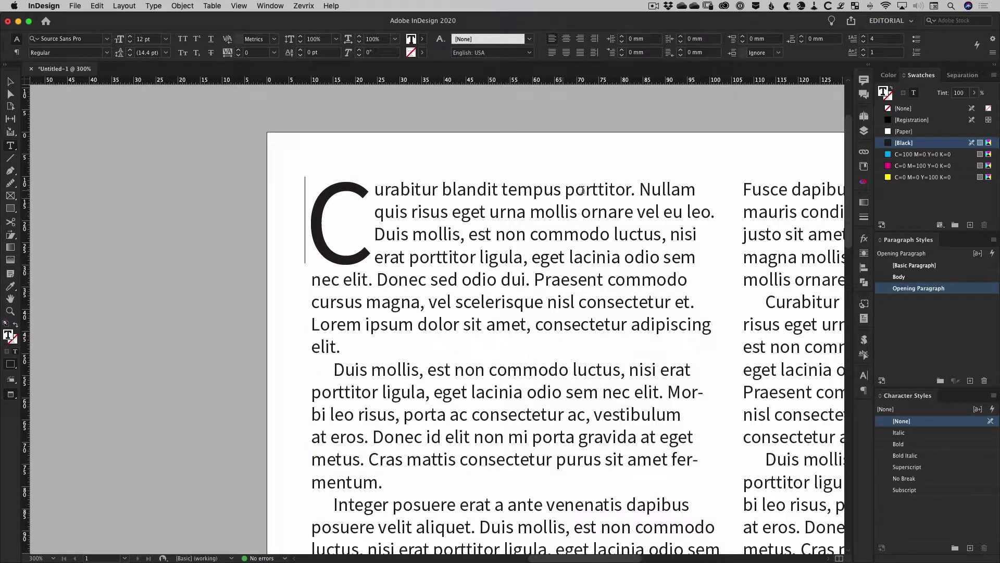
click(635, 189)
text(”)
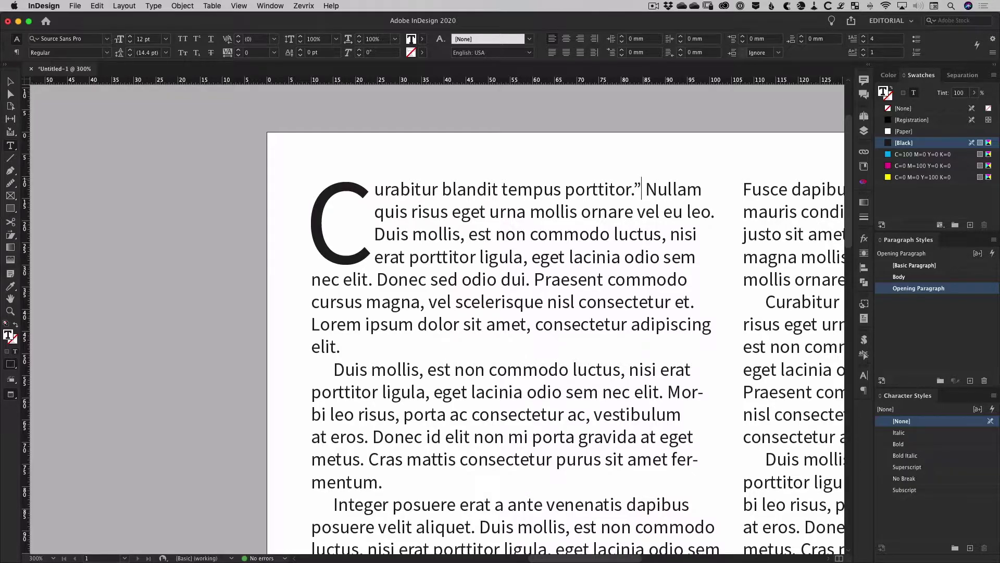
Step: Insert an opening quote “ before the drop-cap C, then deselect the text frame
click(312, 200)
text(“)
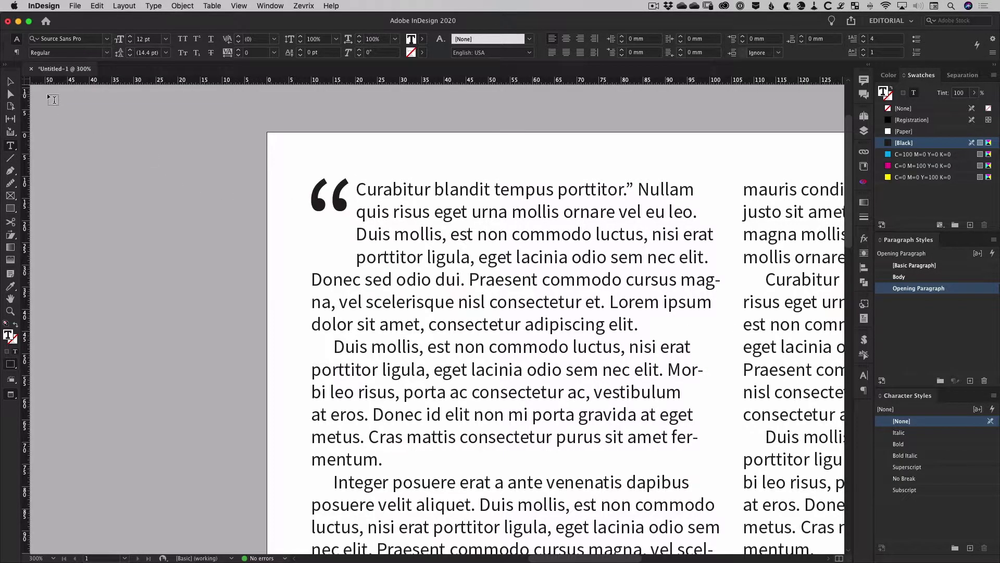
click(10, 82)
click(255, 148)
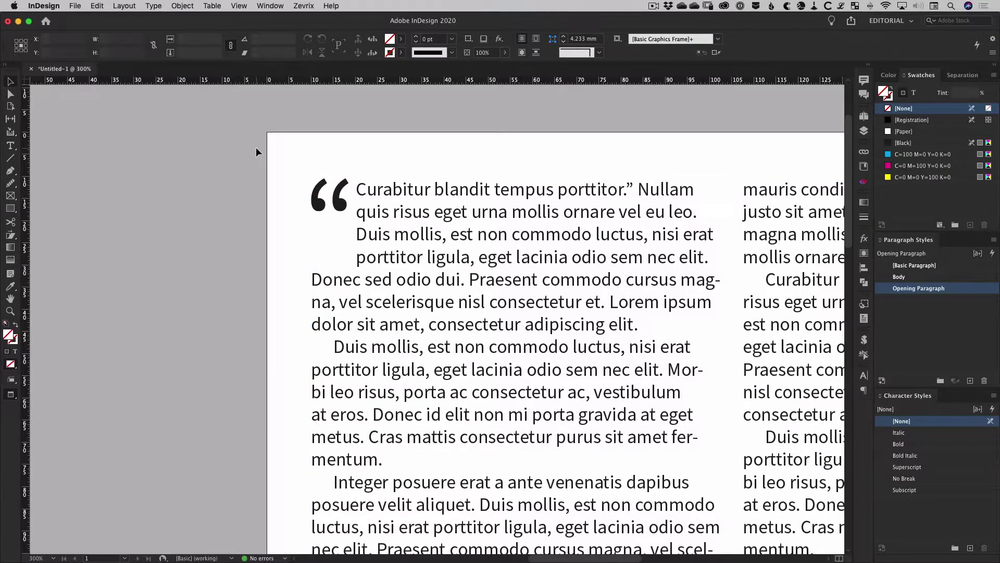
Step: Set the Opening Paragraph style's drop cap to 2 characters so the quote and C both drop
double_click(957, 289)
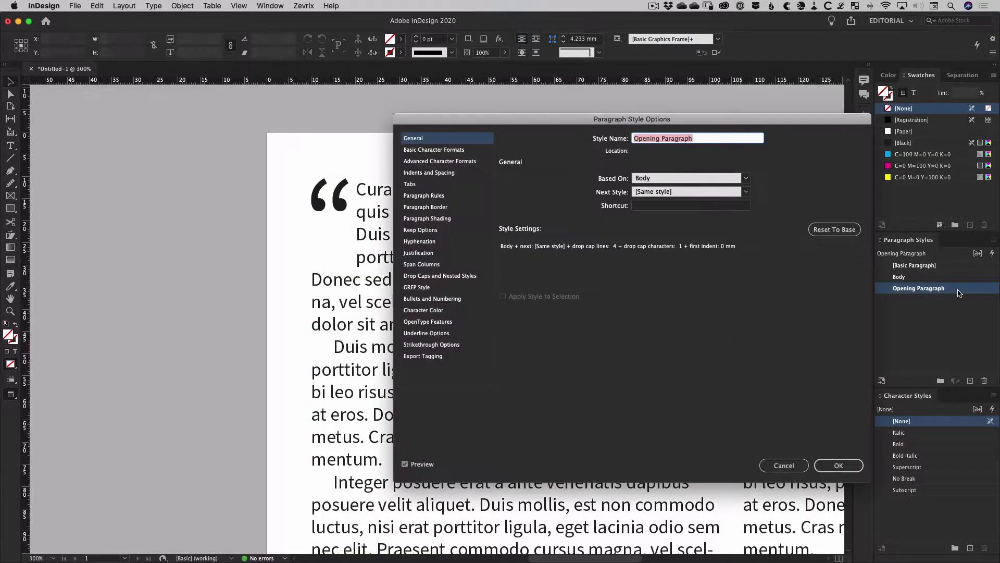
click(450, 277)
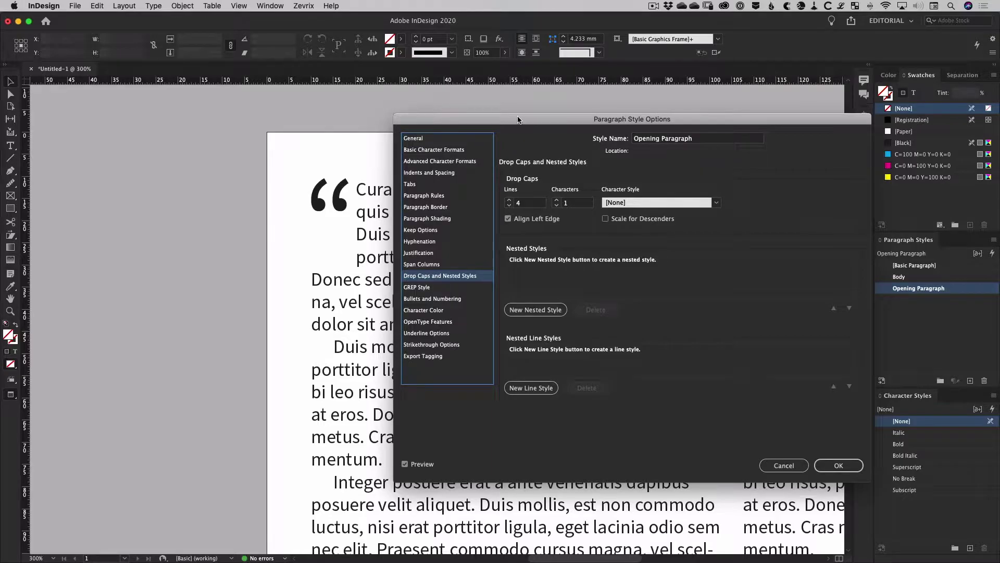
drag(519, 121, 598, 119)
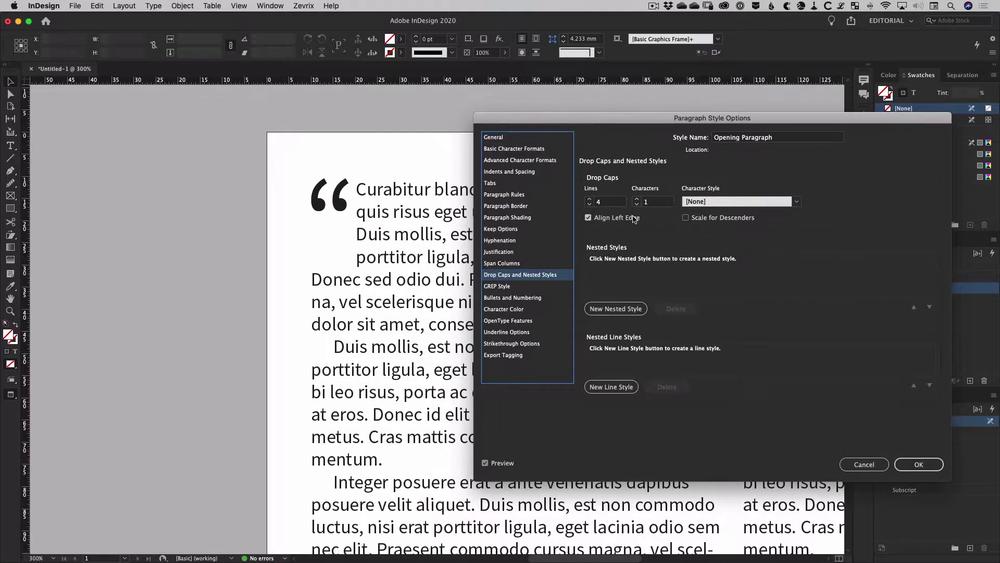
click(638, 199)
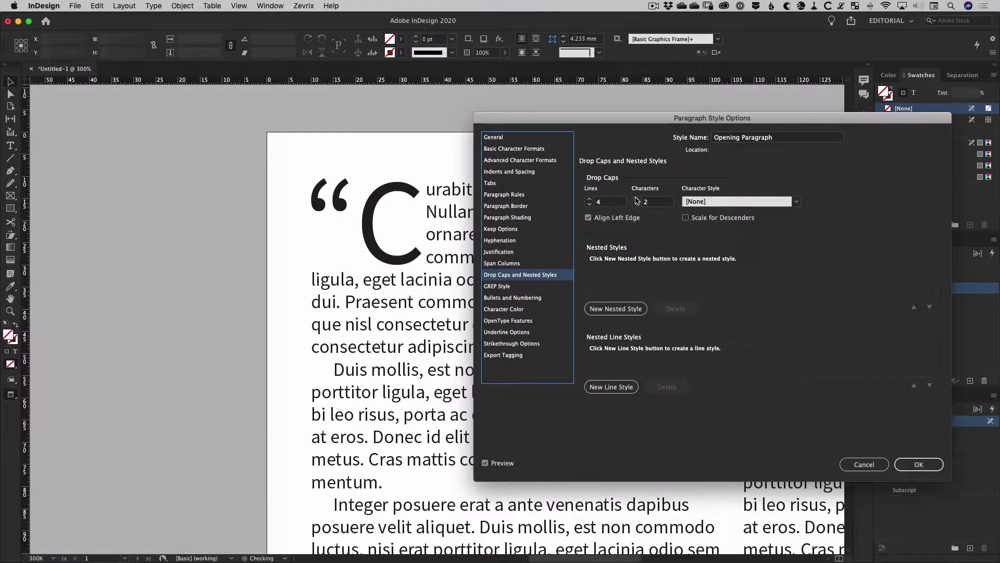
drag(637, 118, 683, 412)
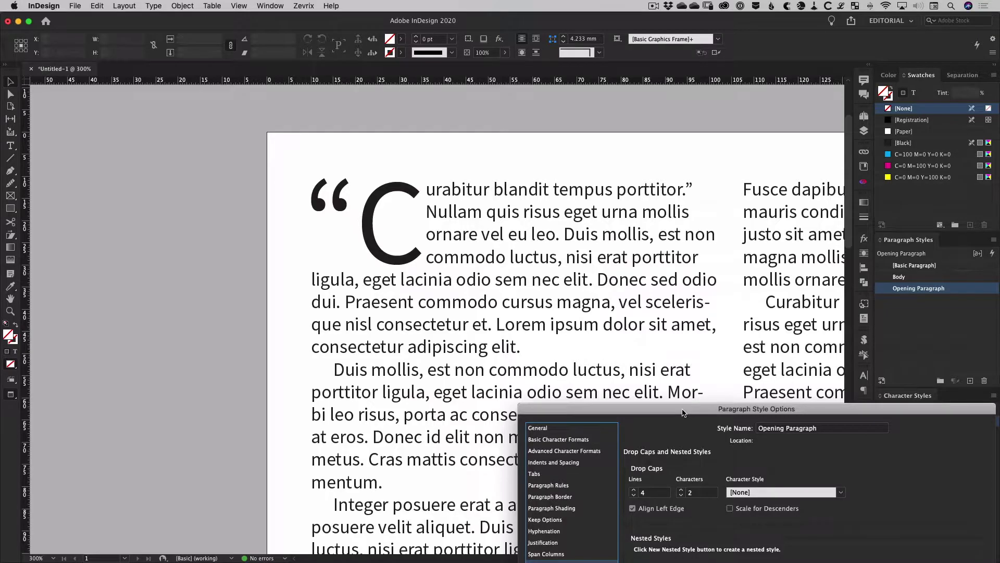
Step: Add a new nested style rule reading [None] up to 1 Characters
drag(683, 413, 636, 108)
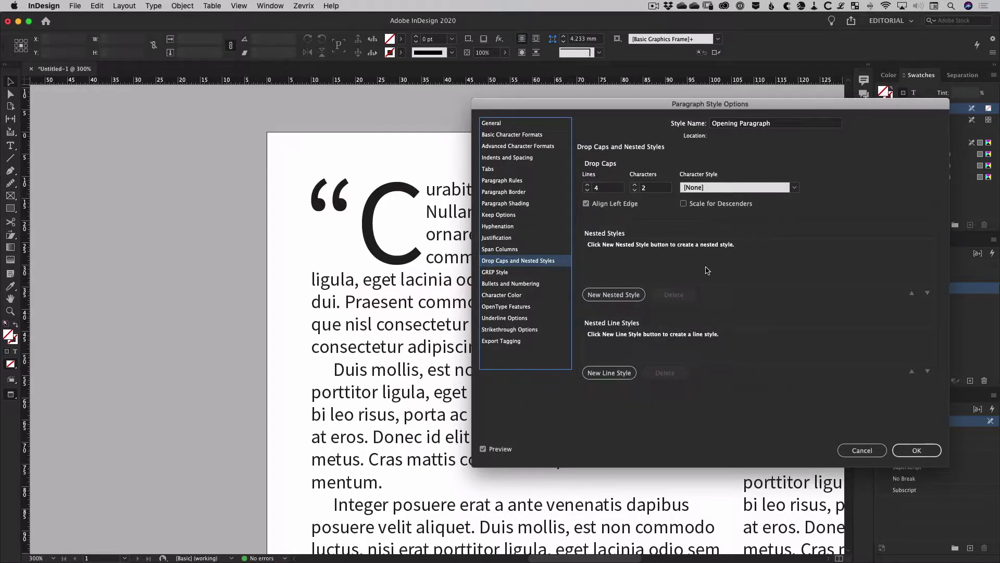
click(612, 300)
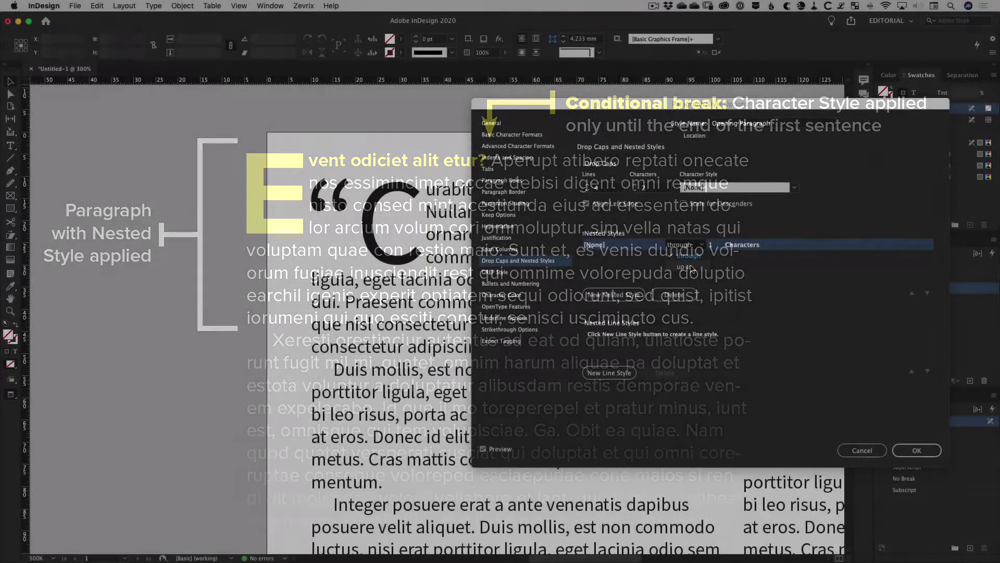
click(688, 267)
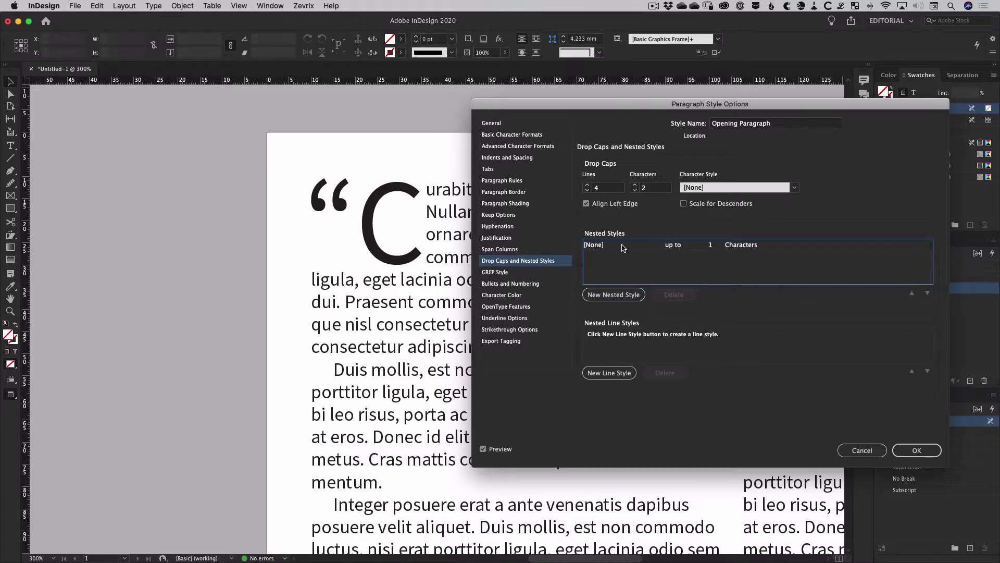
Step: Create a superscript character style 'Drop Cap Quote Mark' and assign it to the nested style
click(623, 245)
click(658, 244)
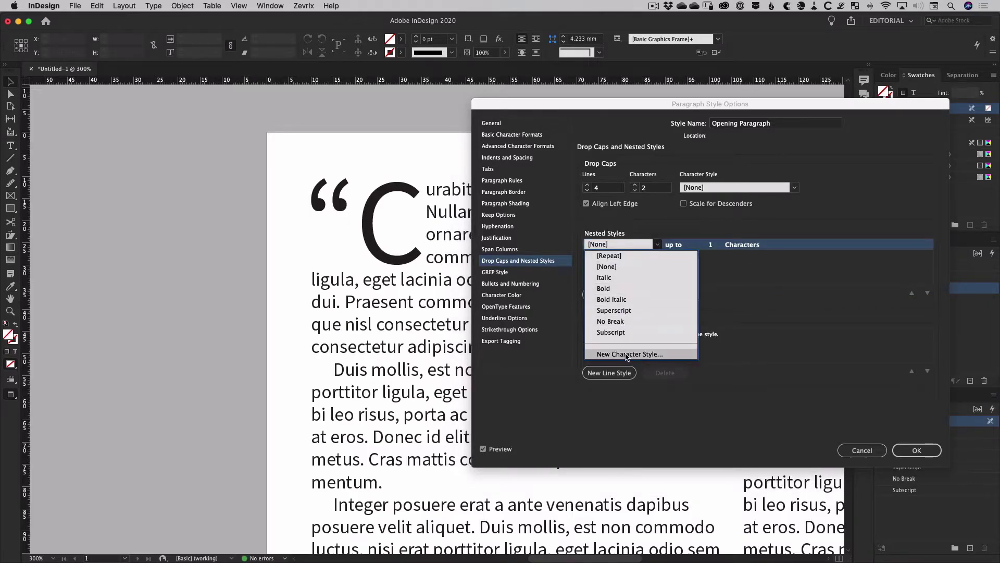
click(646, 354)
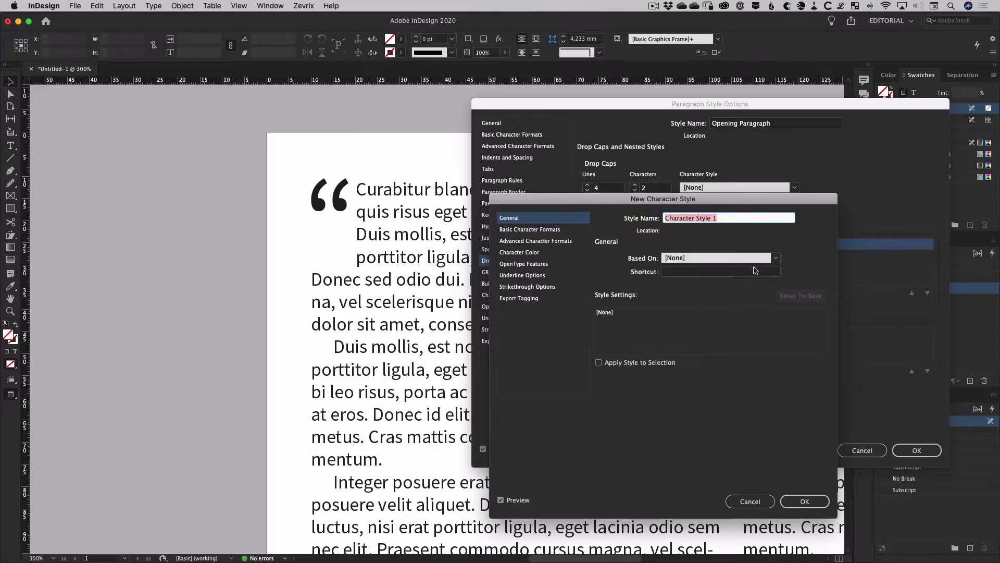
text(Drop Cap Quote Mark)
click(540, 231)
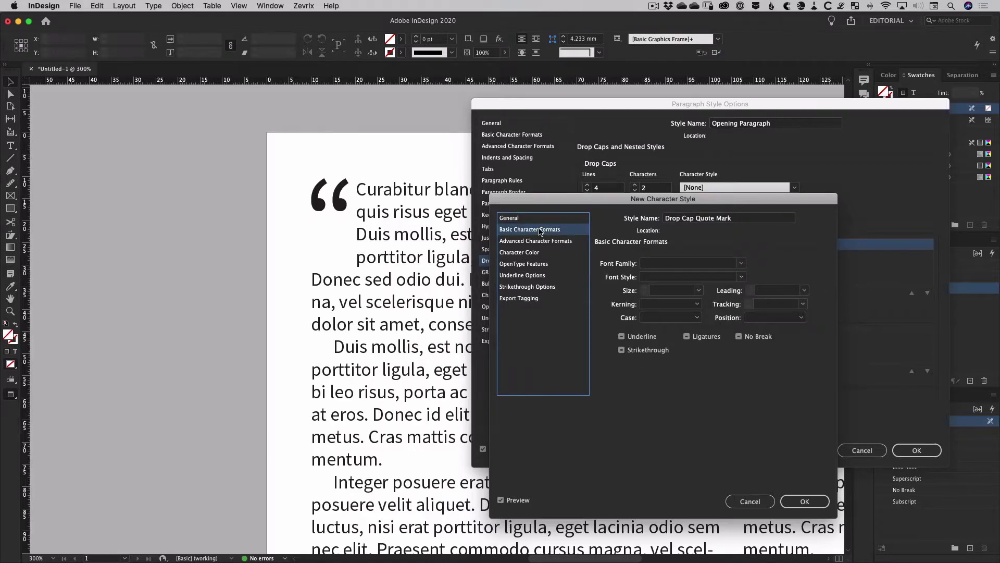
click(774, 317)
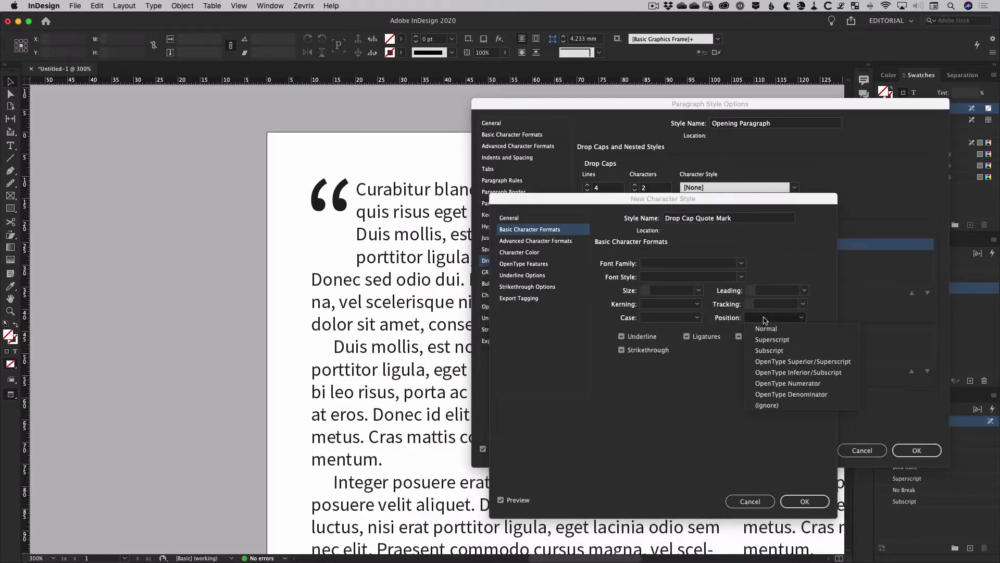
click(772, 339)
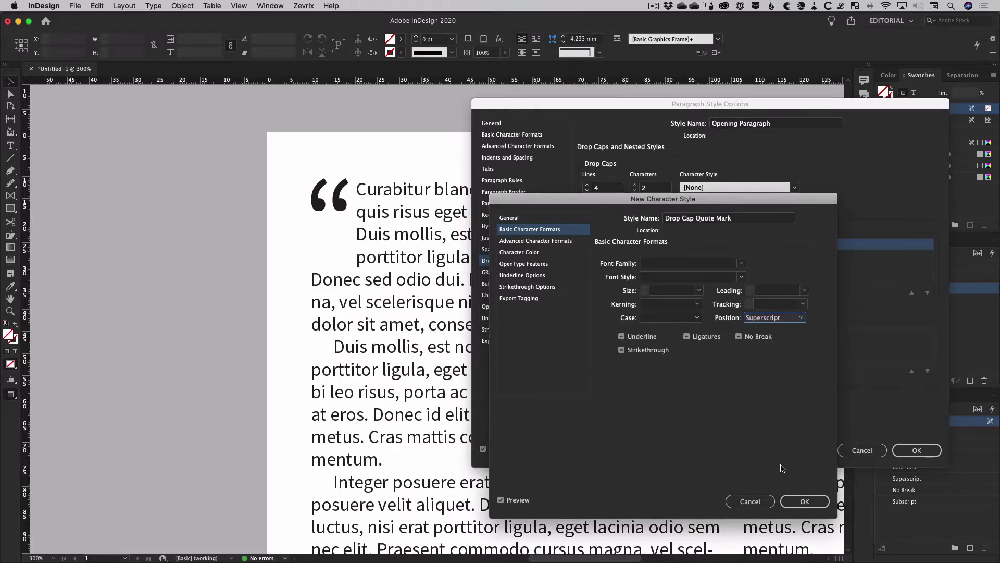
click(805, 501)
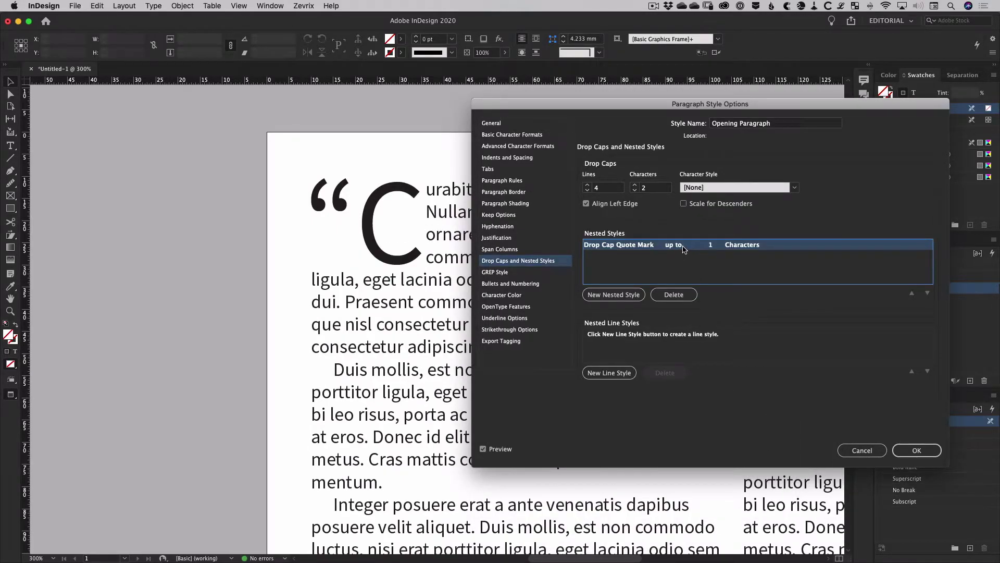
Step: Change the nested style rule to 'through' 1 Characters and confirm the paragraph style
click(683, 248)
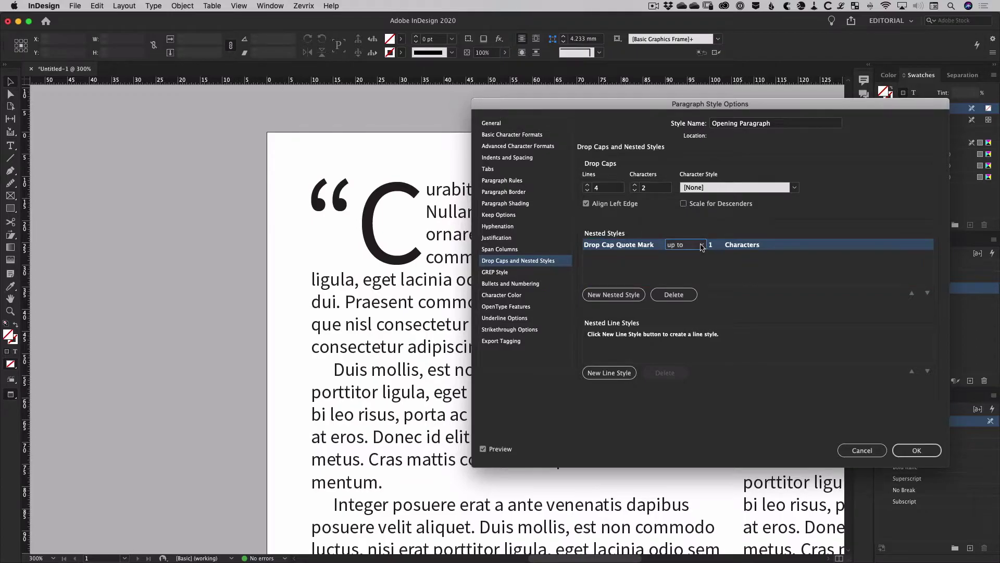
click(701, 247)
click(678, 255)
click(741, 270)
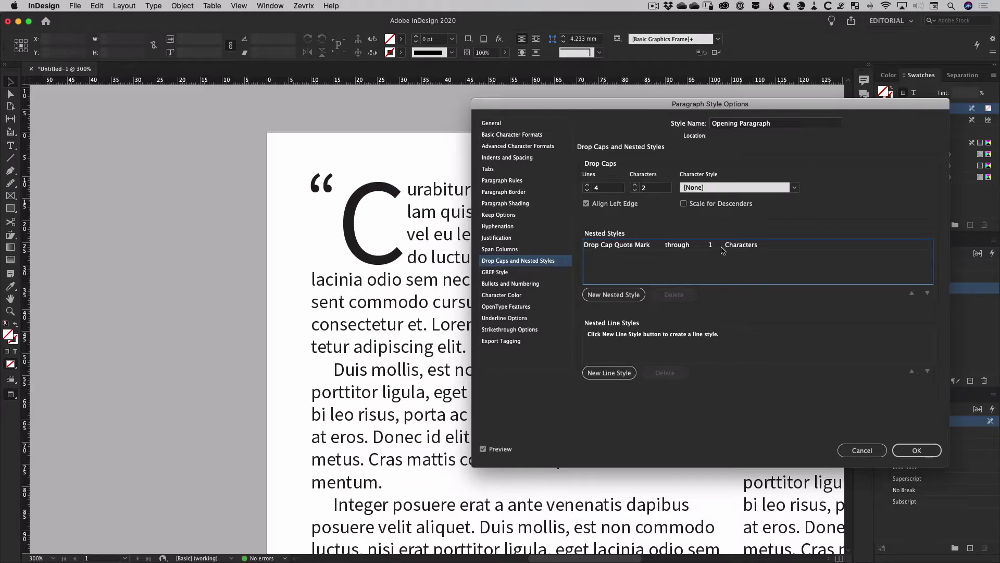
key(Return)
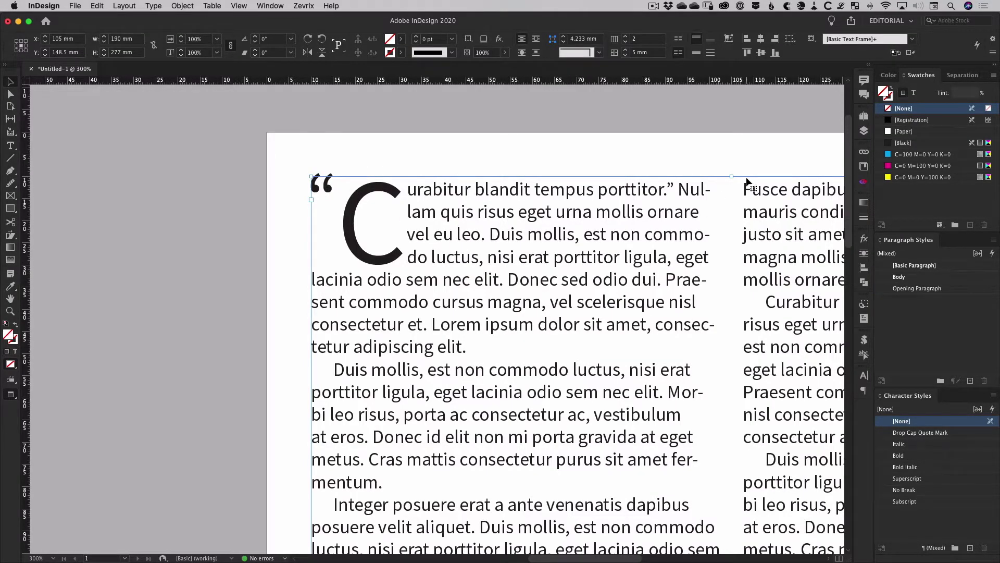
Step: Enable Optical Margin Alignment at 12 pt in the Story panel, then deselect the frame
click(864, 319)
click(863, 318)
click(269, 5)
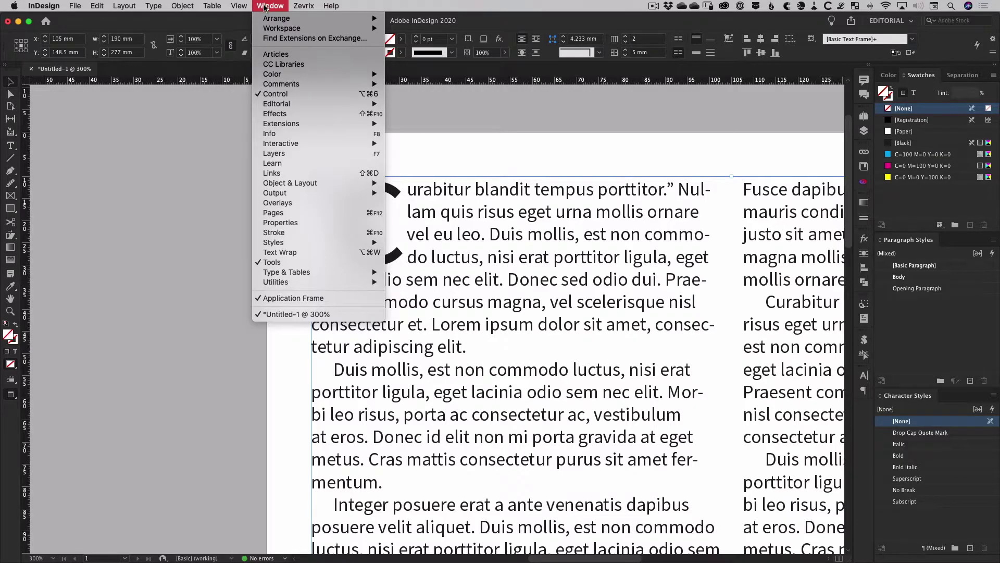
mouse_move(298, 282)
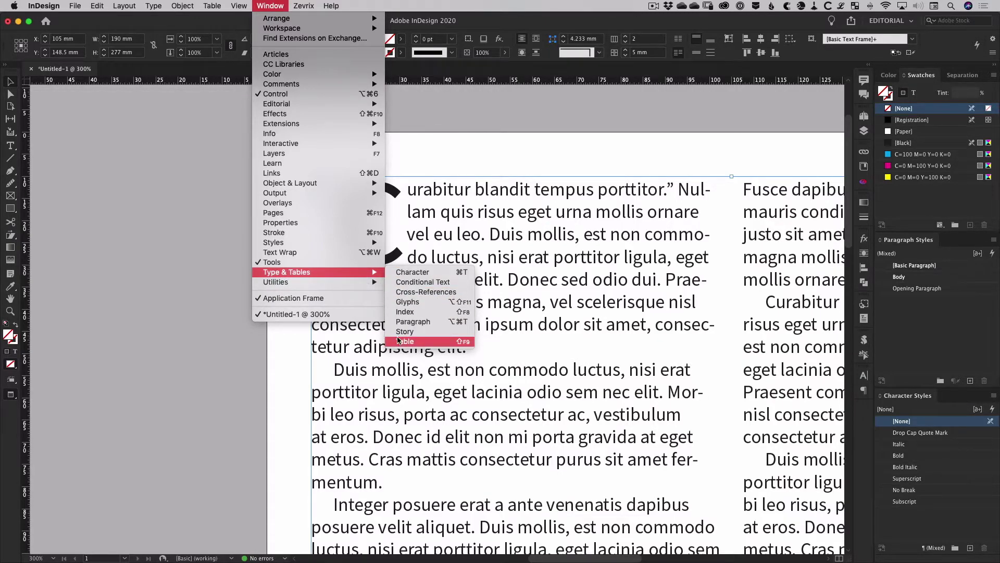
click(423, 332)
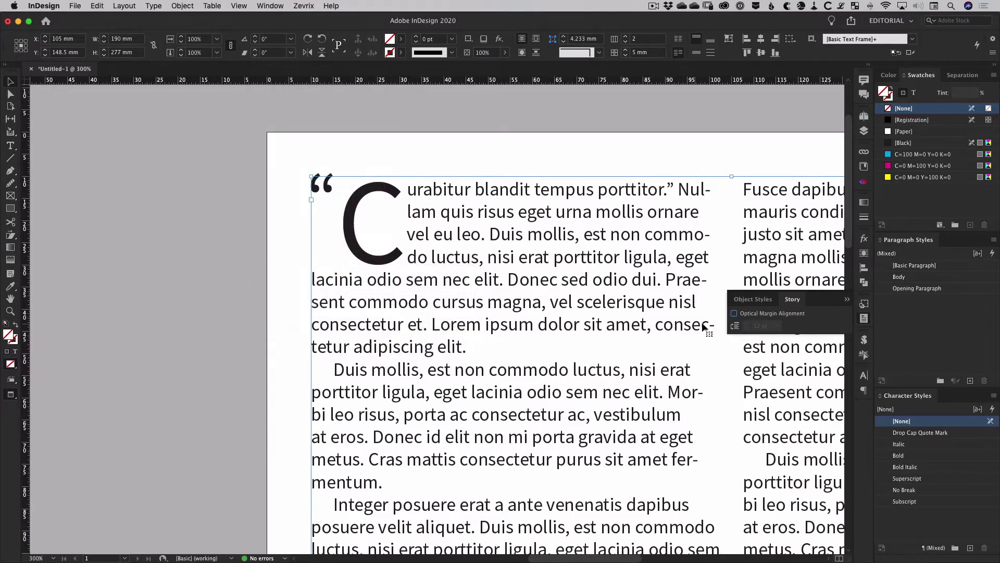
click(734, 313)
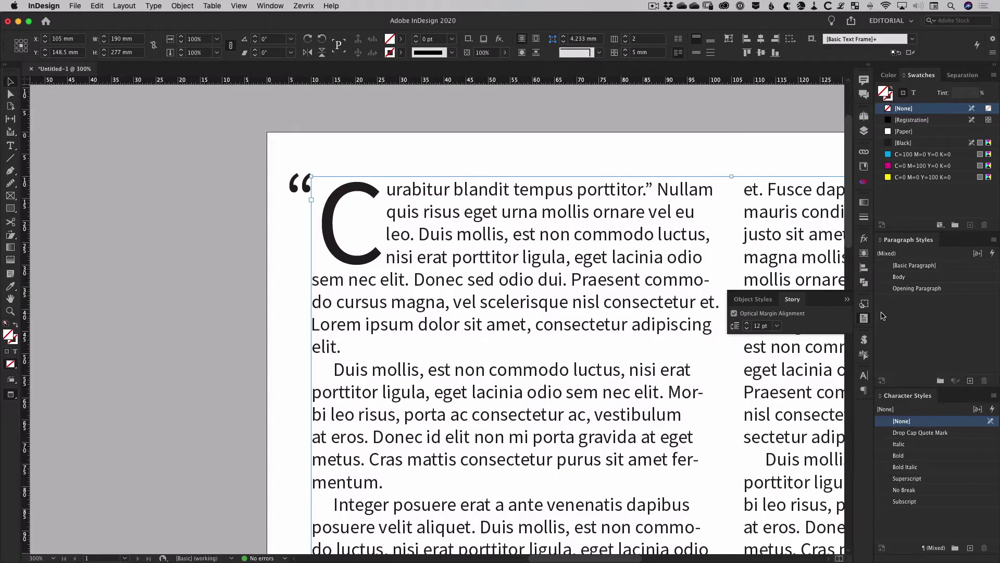
click(864, 318)
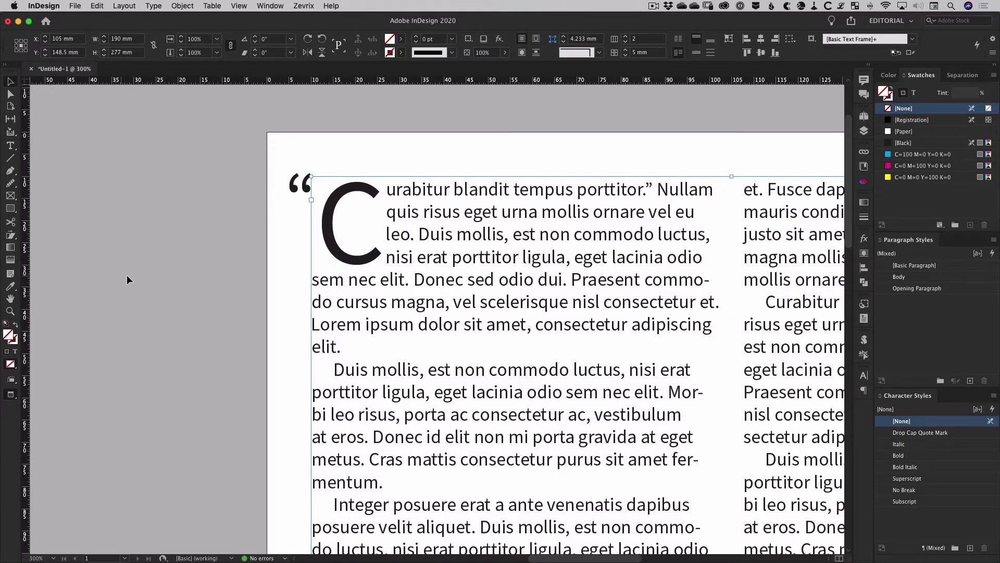
click(179, 277)
scroll(254, 308, right, 5)
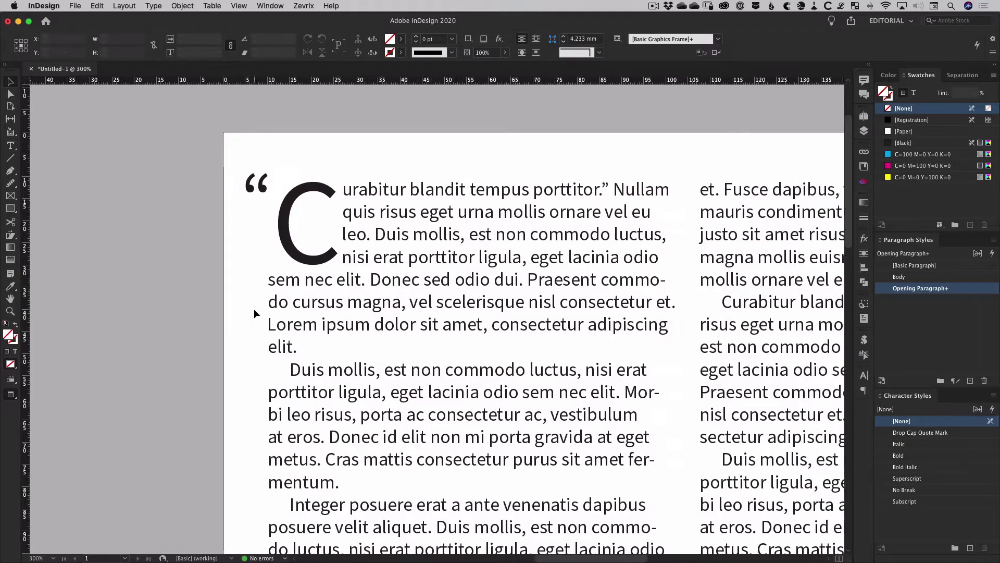
scroll(254, 310, left, 1)
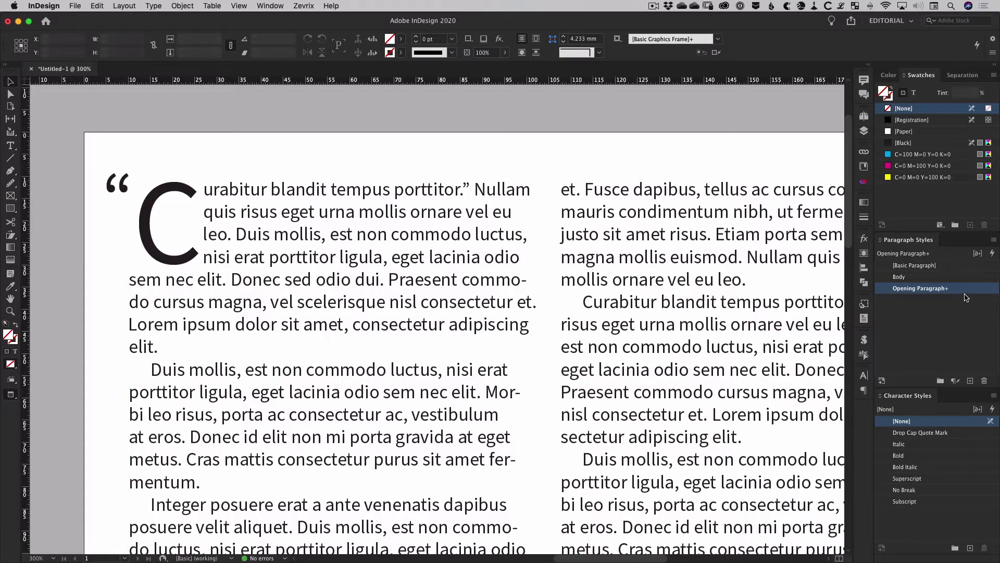
double_click(922, 288)
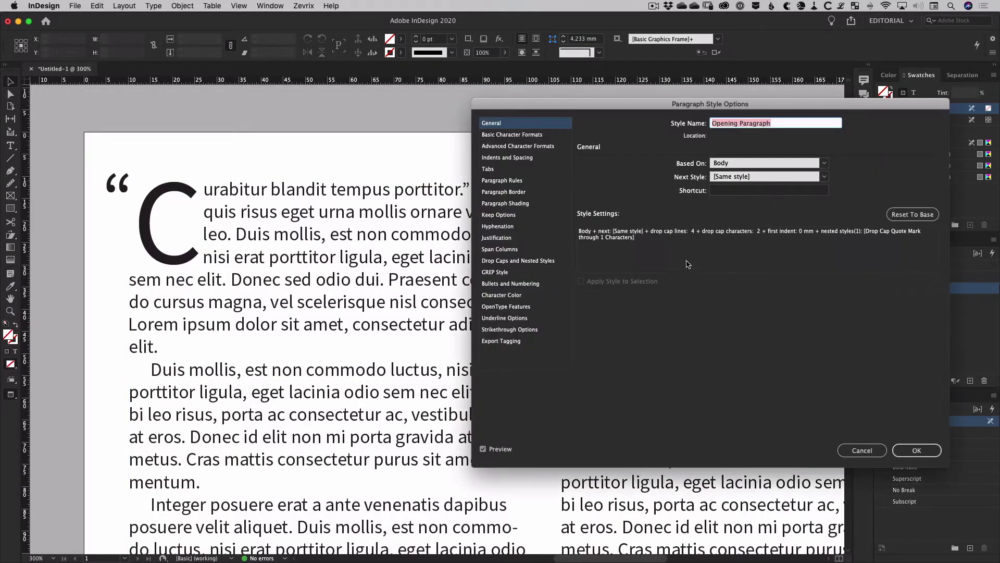
click(518, 262)
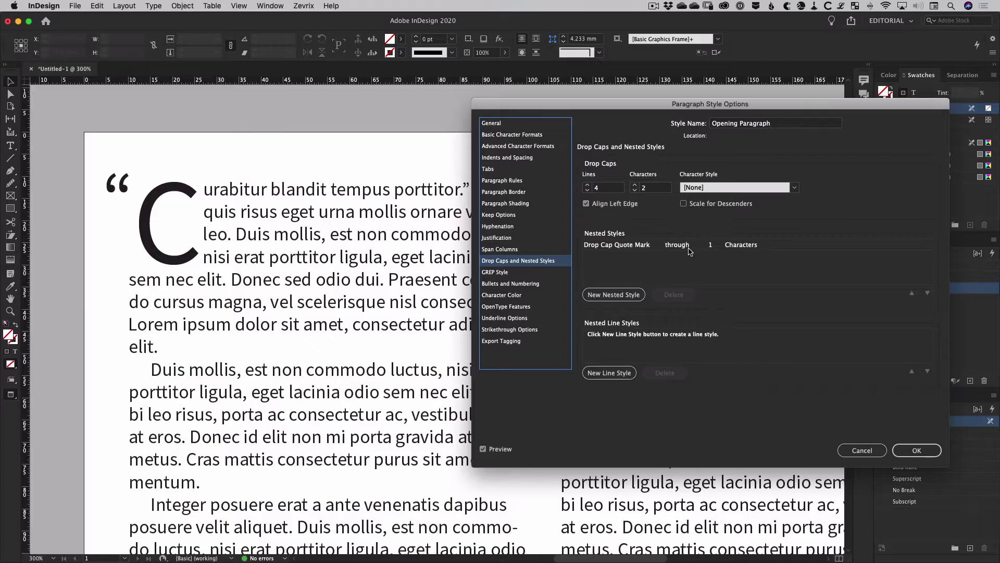
click(863, 450)
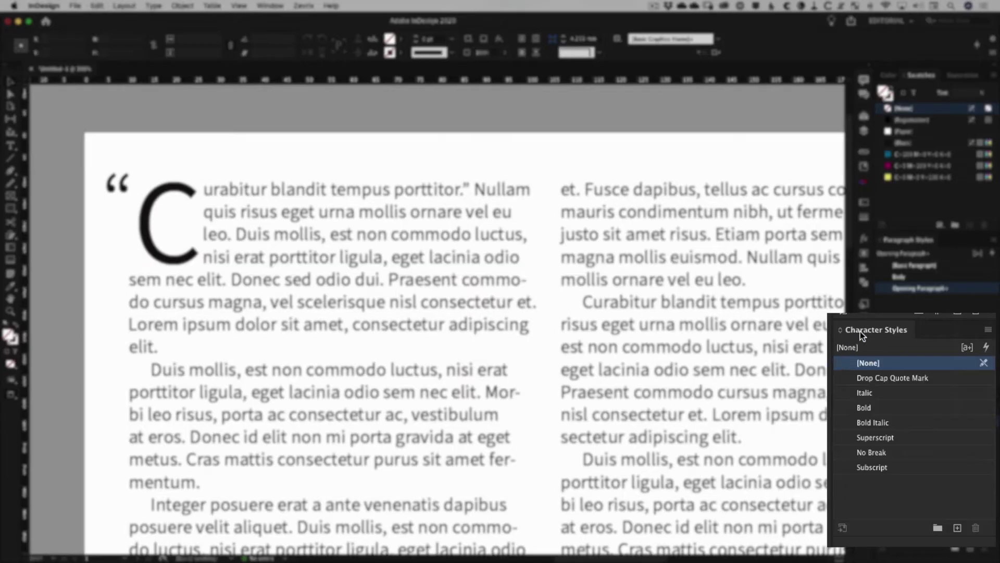
Step: Set the Drop Cap Quote Mark style's position to Normal and its size to 4 pt
double_click(920, 378)
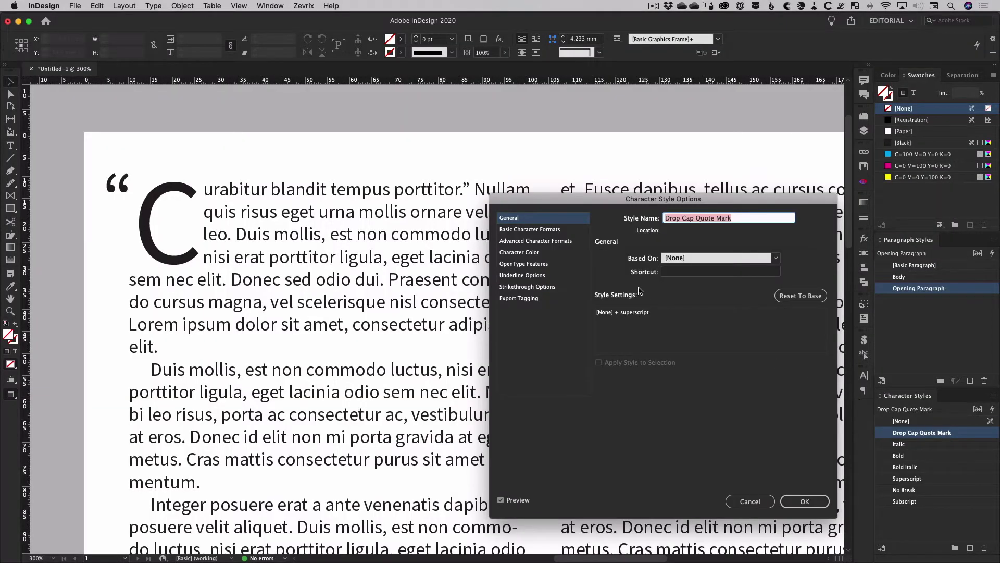
click(515, 233)
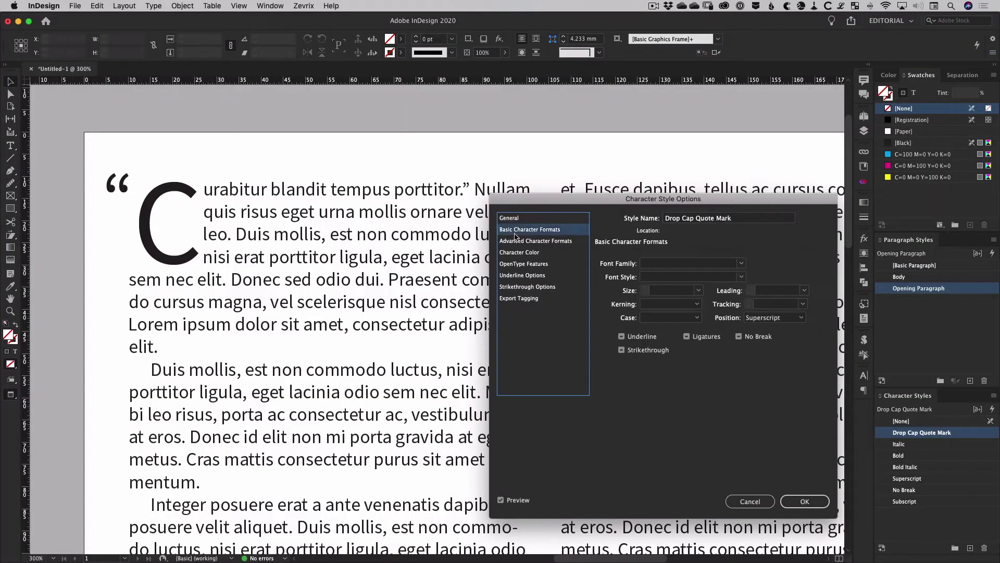
click(801, 318)
click(766, 329)
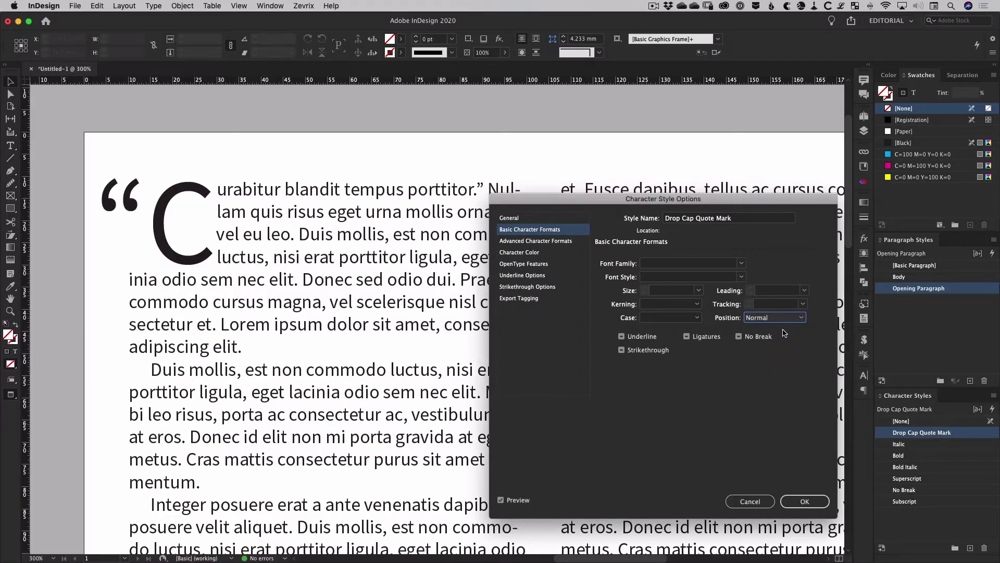
click(699, 290)
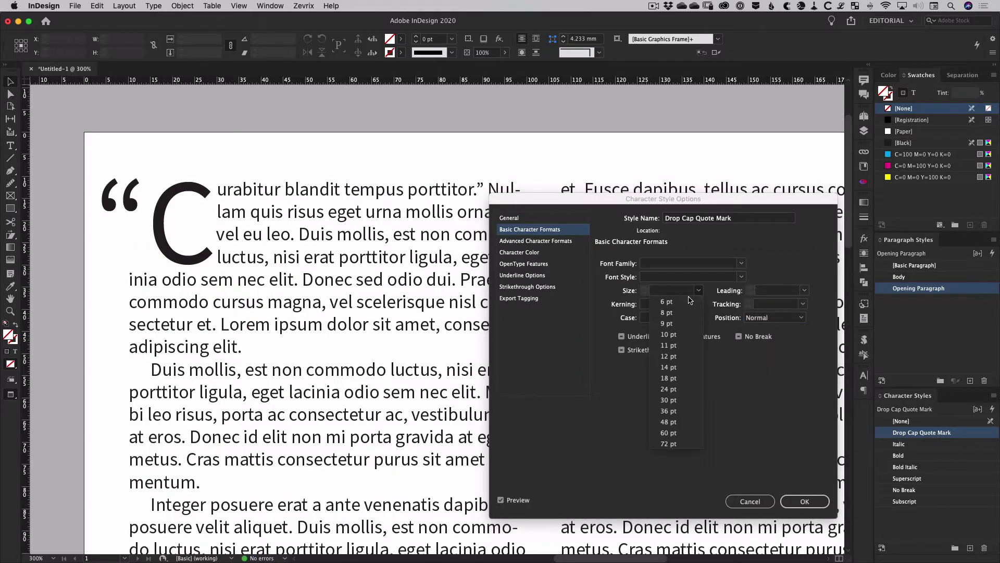
click(681, 306)
click(645, 294)
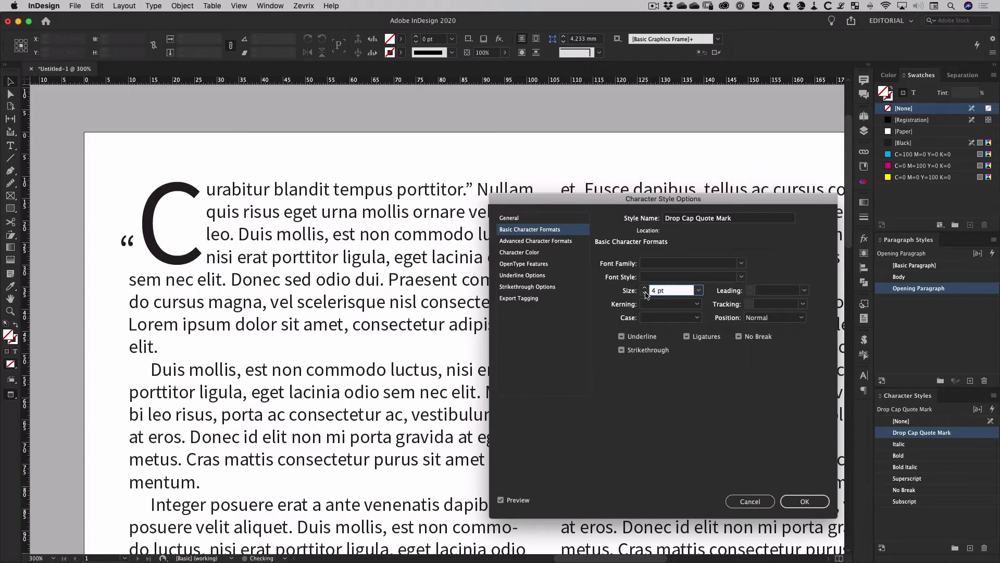
Step: Give the Drop Cap Quote Mark style a baseline shift of 34 pt
click(531, 243)
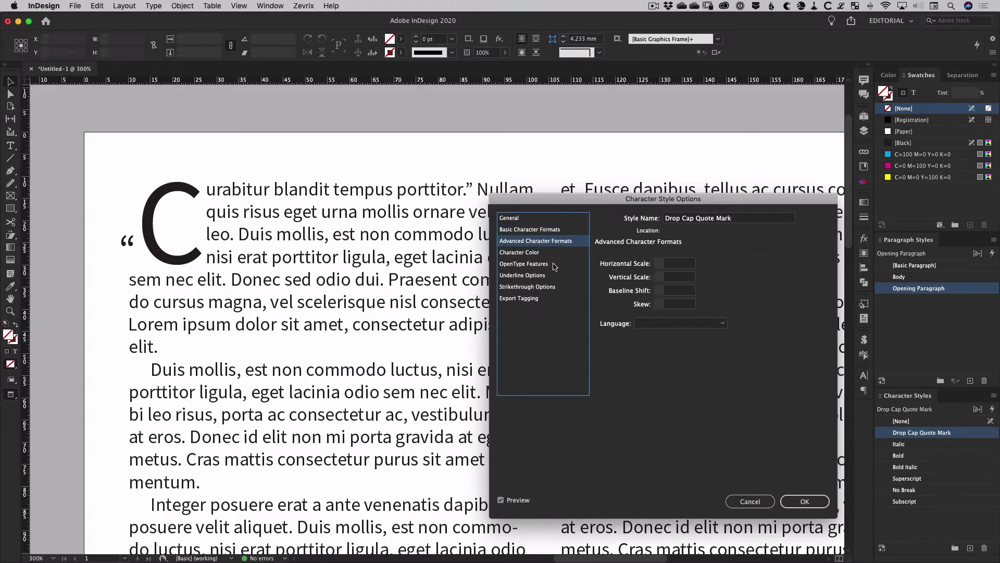
click(674, 291)
text(12)
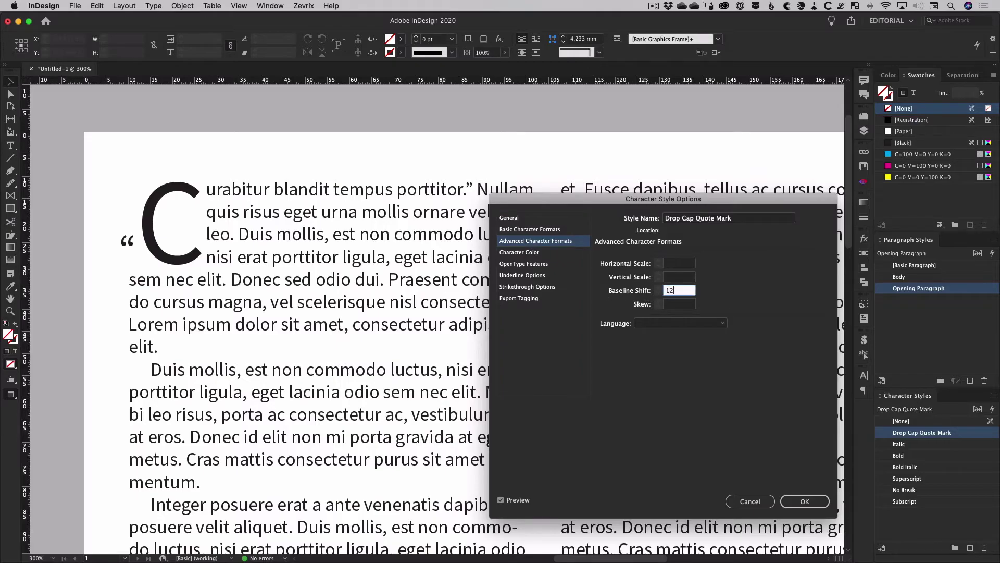
key(shift+Tab)
click(660, 290)
drag(660, 290, 660, 289)
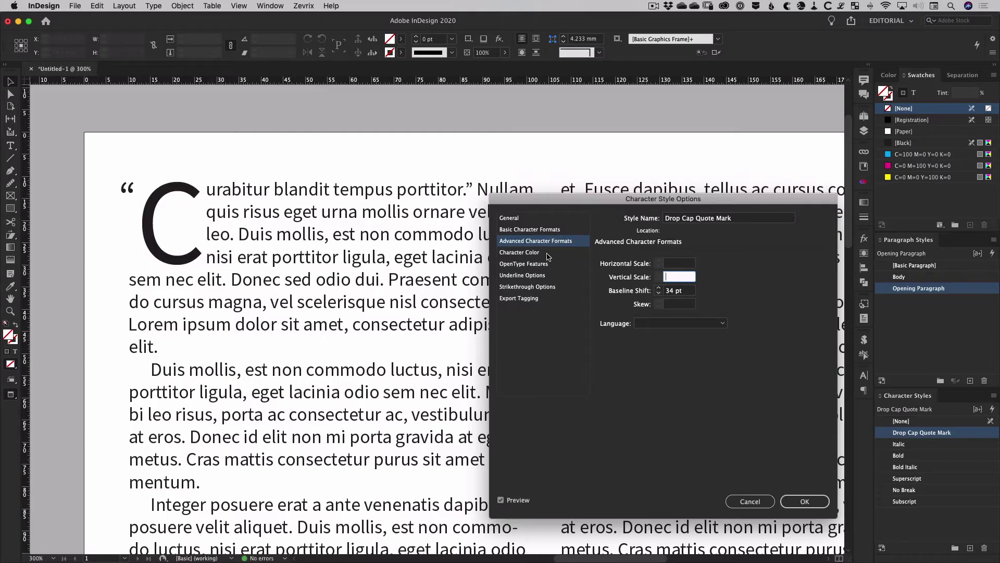
Step: Set the style's tracking to -250 and save the character style
click(530, 230)
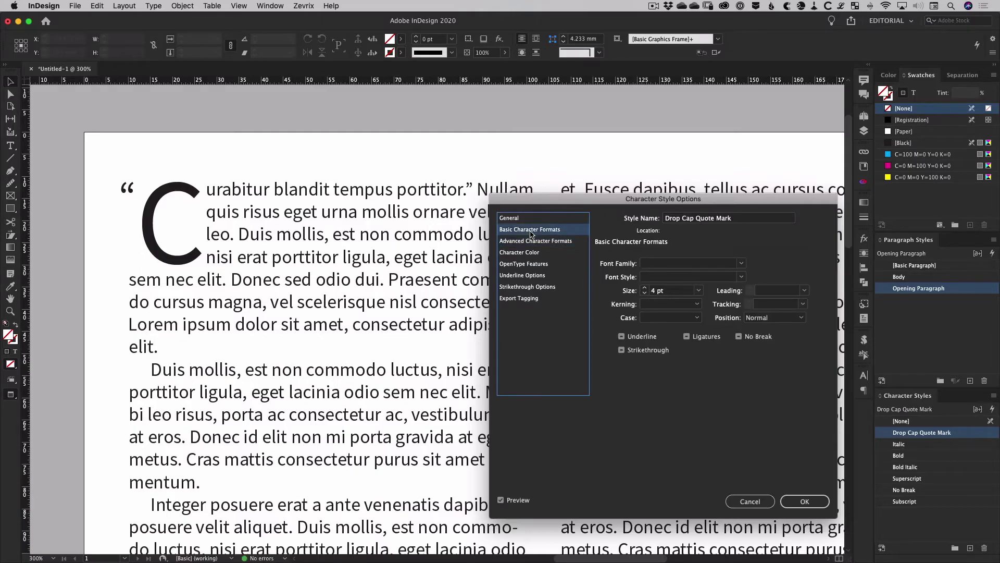
click(804, 305)
click(776, 337)
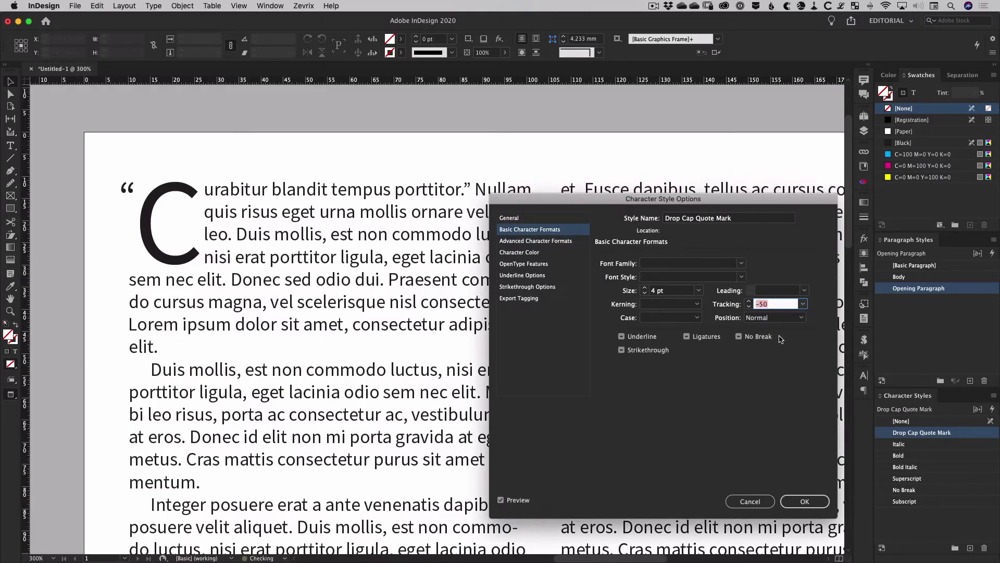
click(804, 306)
click(794, 315)
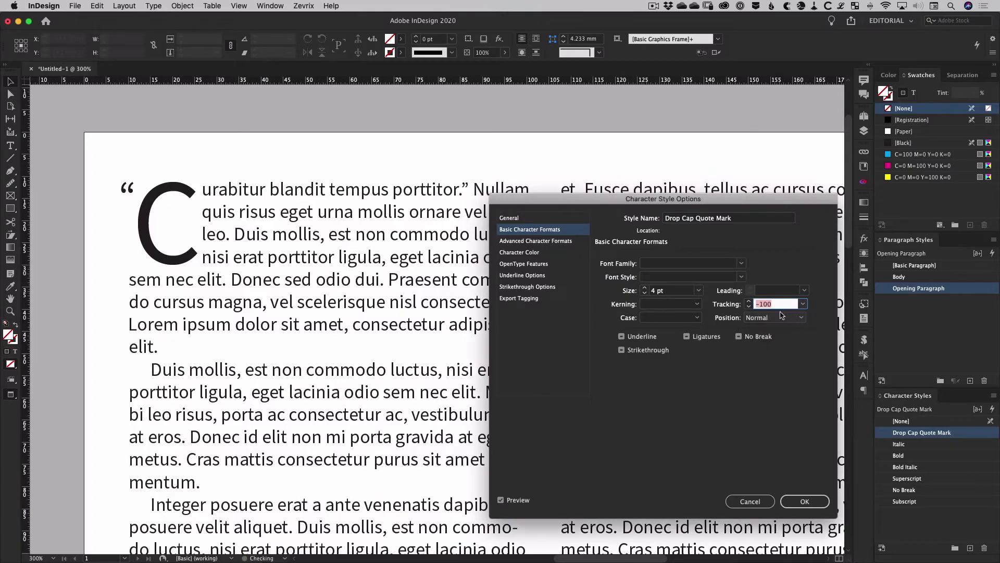
click(773, 304)
double_click(761, 303)
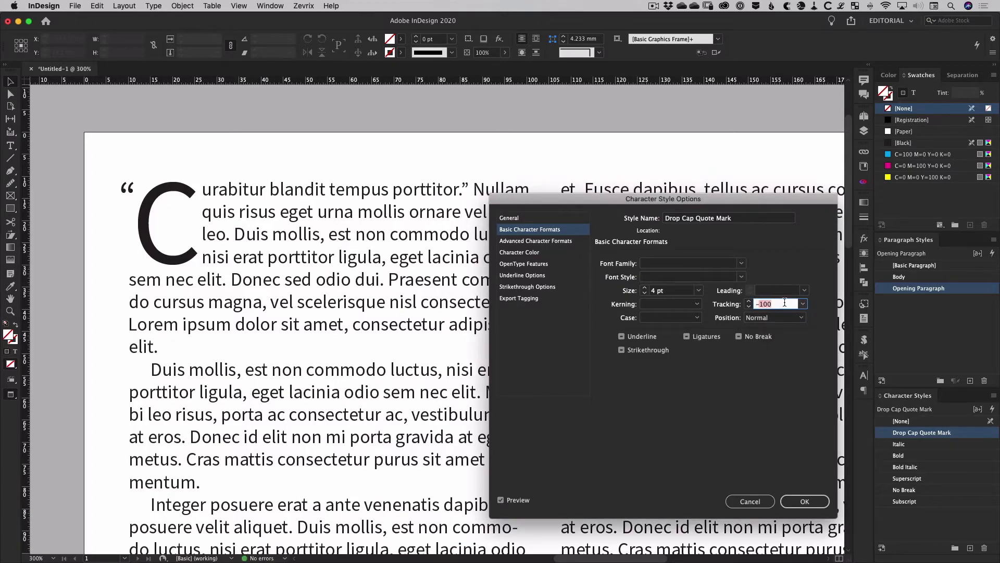
text(-5)
click(679, 290)
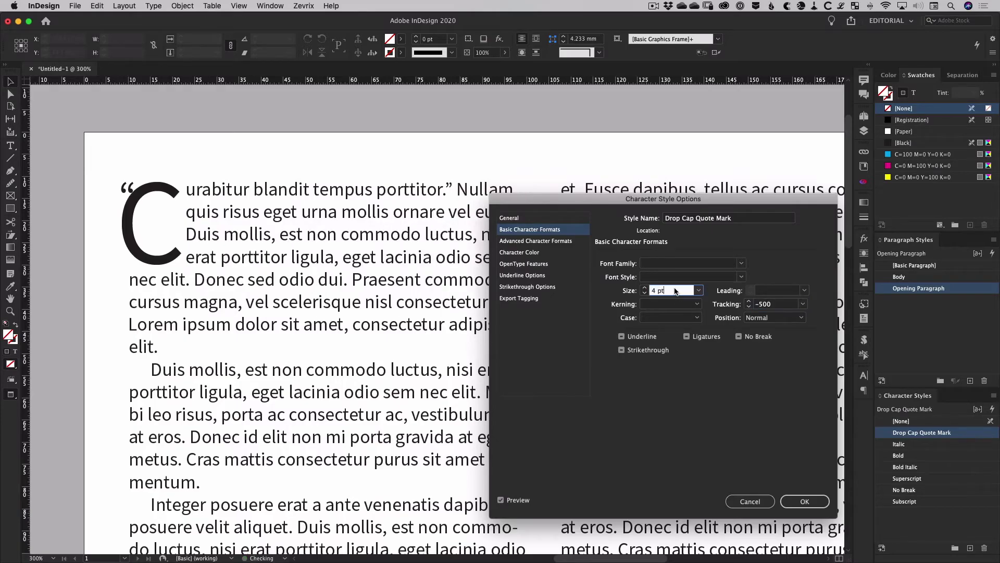
click(750, 302)
click(750, 302)
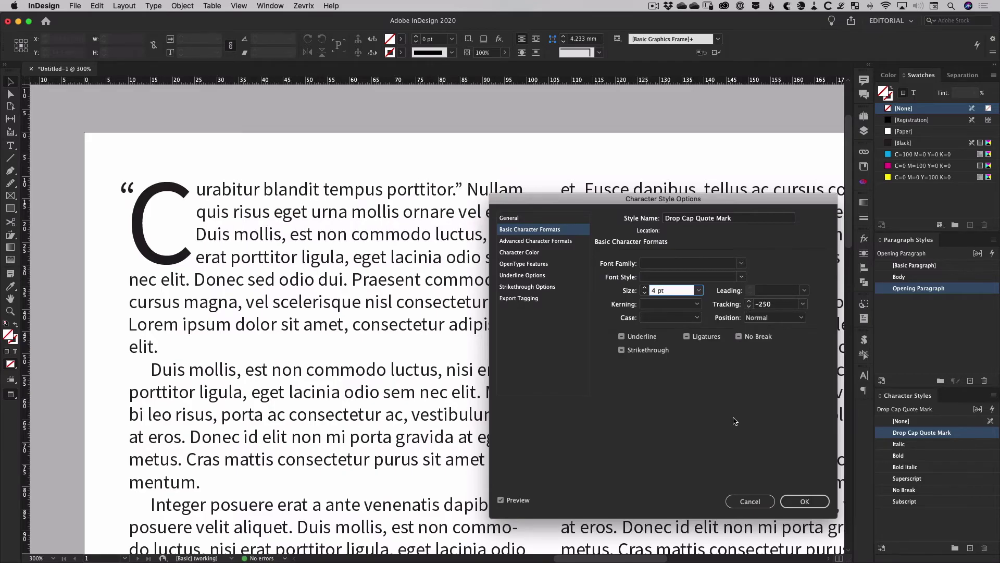
click(805, 501)
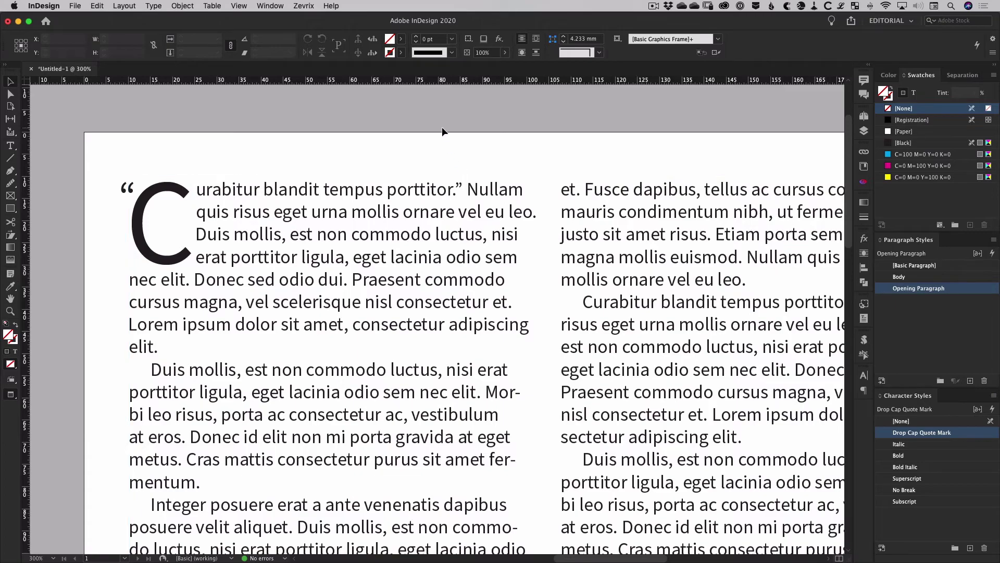